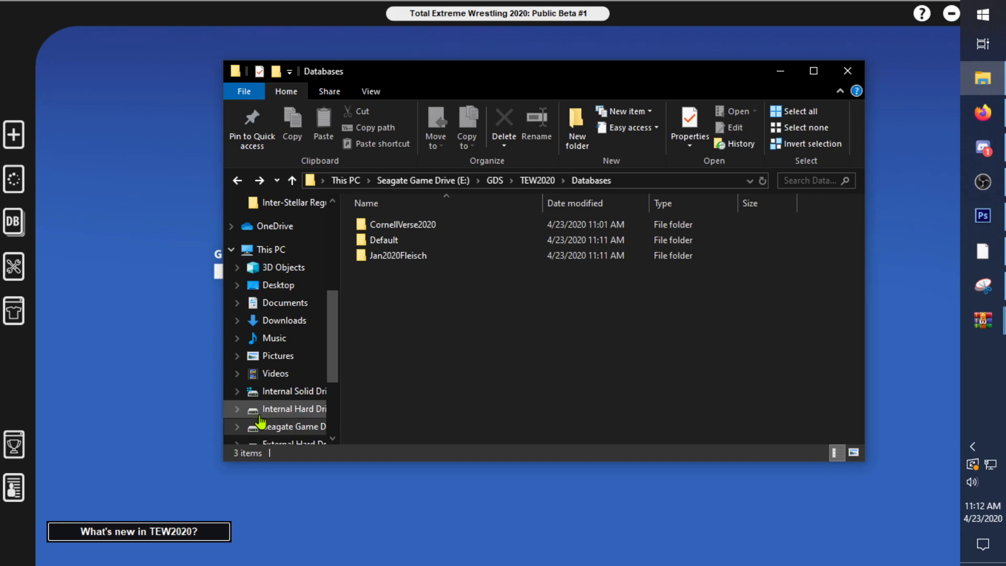
- Switch to Firefox and look over the 2020 mod and picture pack links on the forum page and the recent downloads
left_click(985, 120)
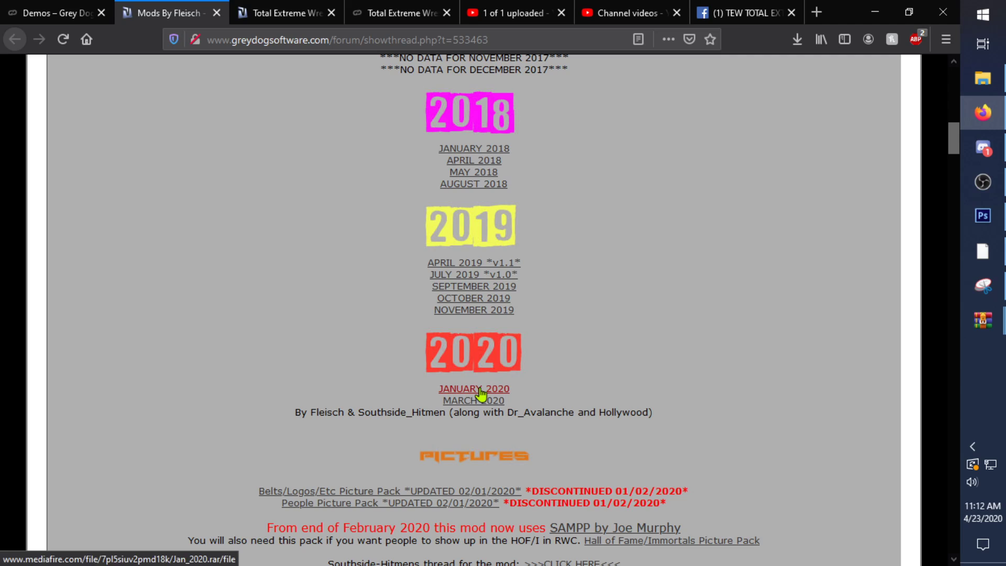
scroll(480, 393, "down", 3)
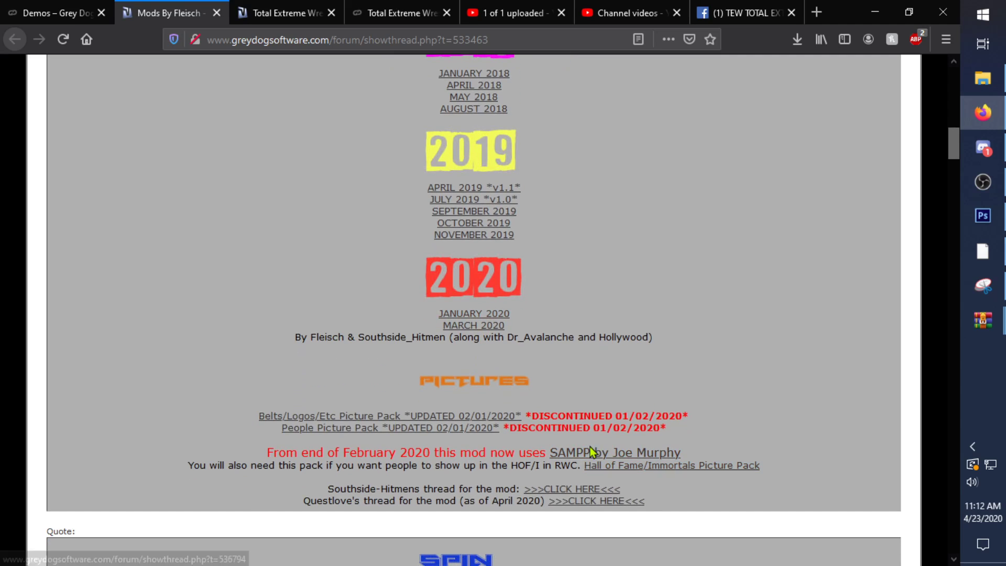
left_click(797, 40)
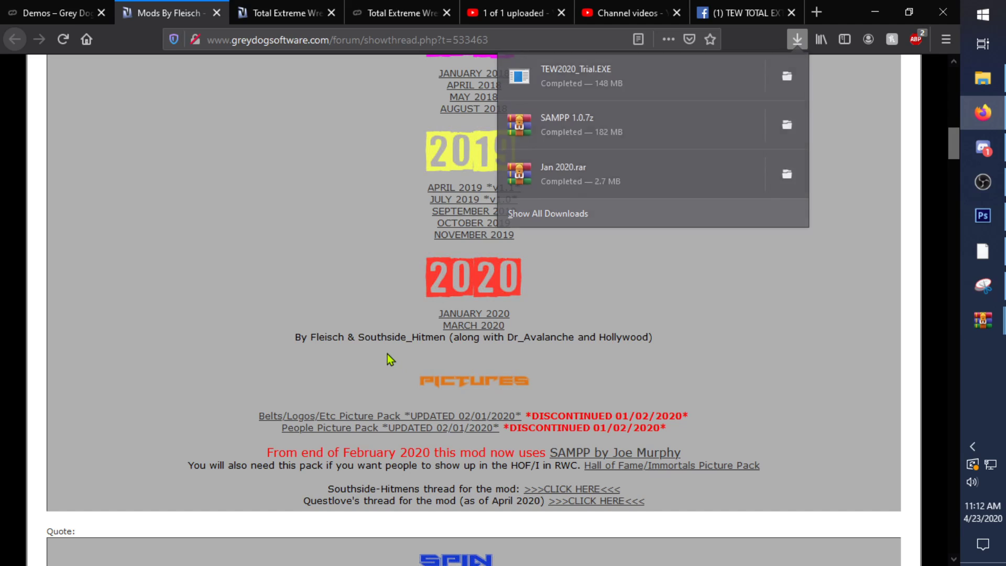
- Switch to File Explorer and inspect the TEW2016 file in the Jan2020Fleisch folder under TEW2020\Databases
left_click(983, 79)
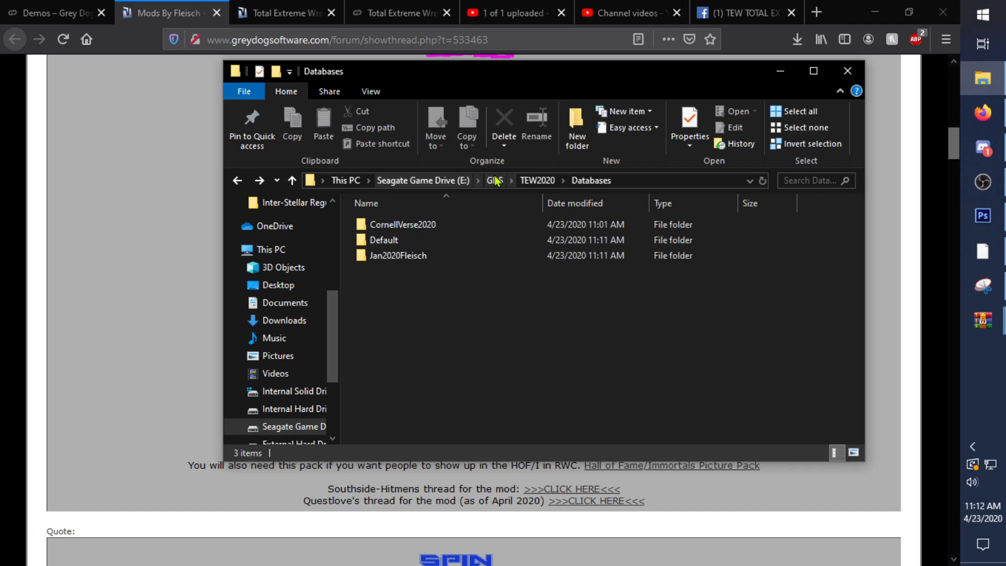
left_click(532, 181)
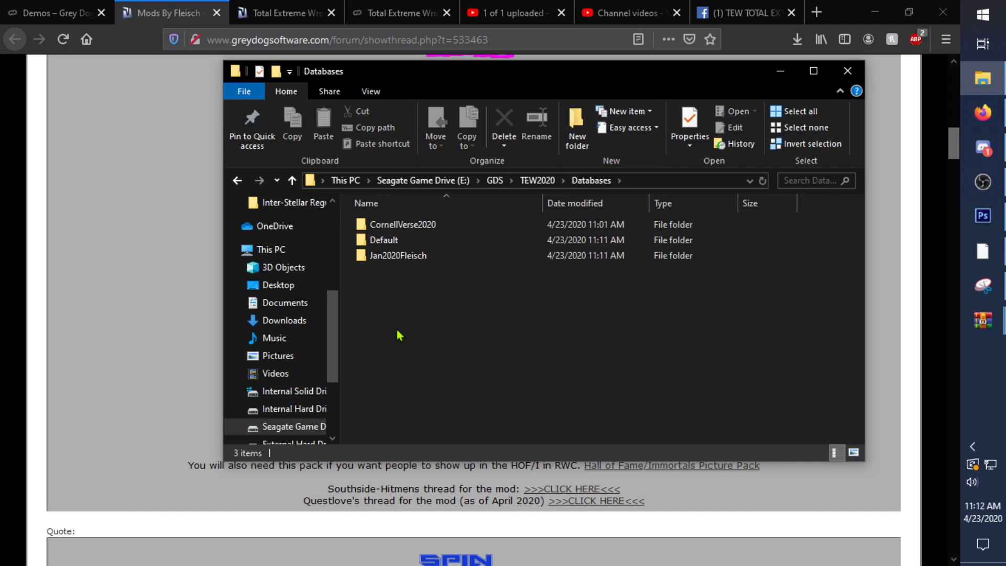
right_click(397, 330)
mouse_move(468, 496)
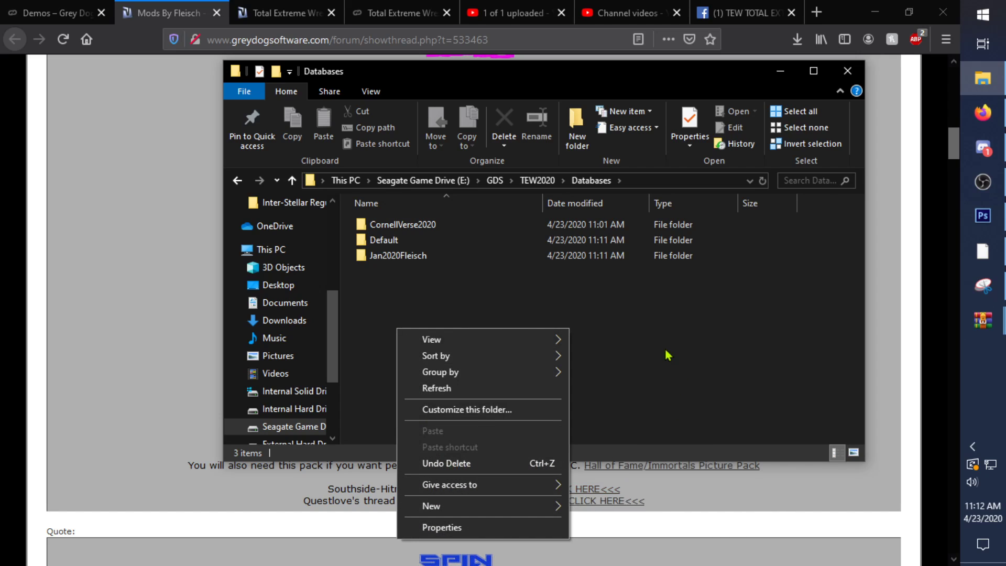
mouse_move(551, 507)
left_click(410, 305)
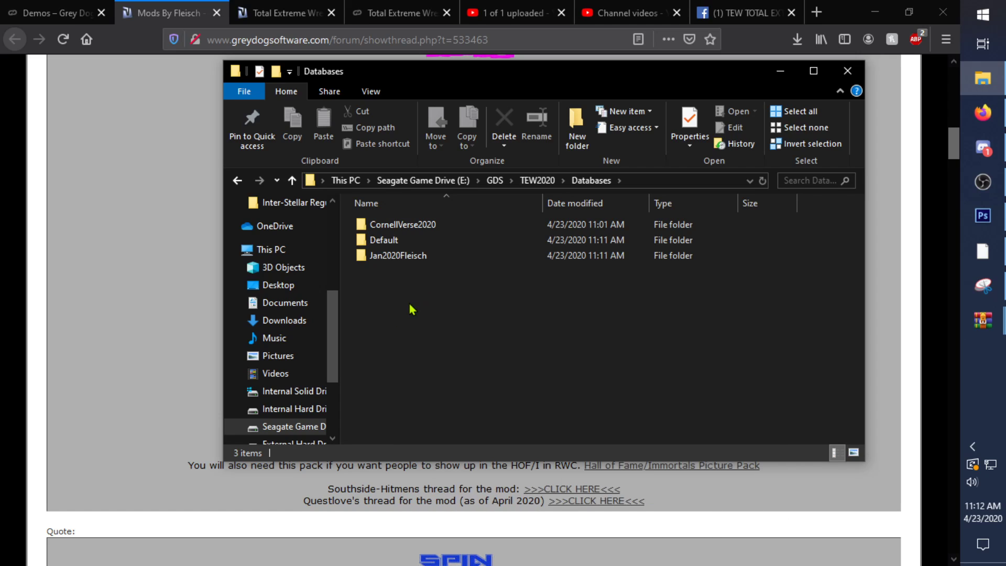
double_click(382, 258)
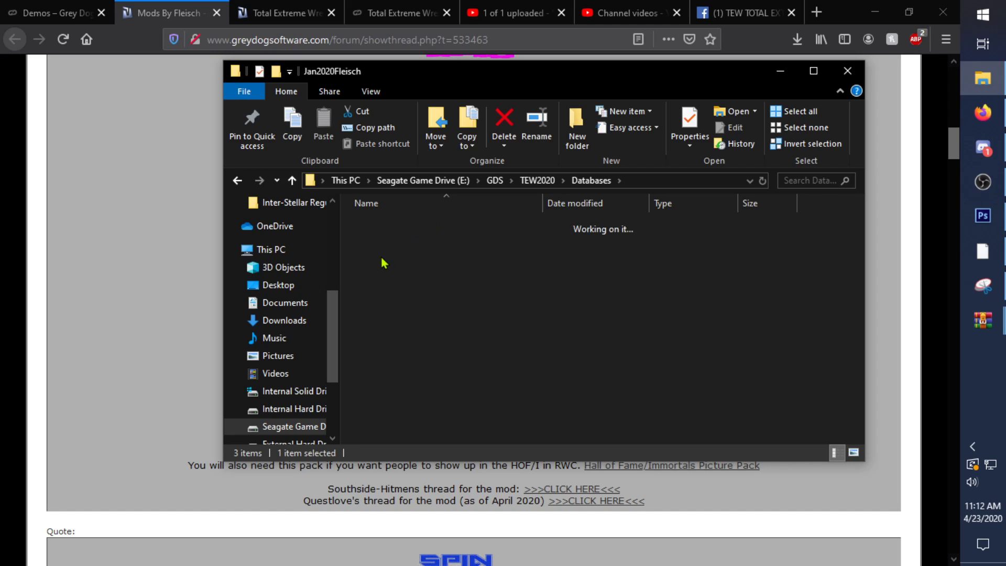
left_click(570, 231)
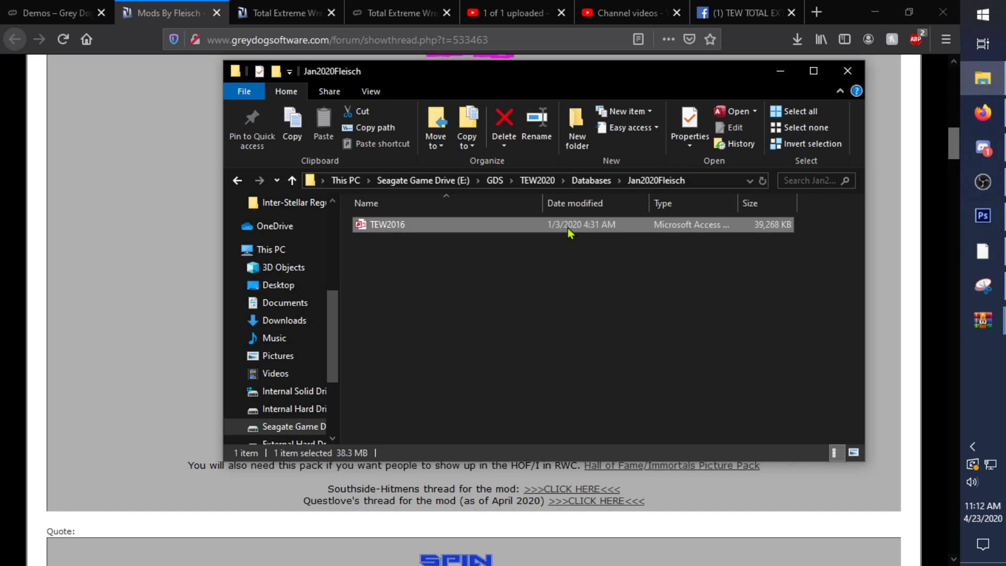
right_click(569, 231)
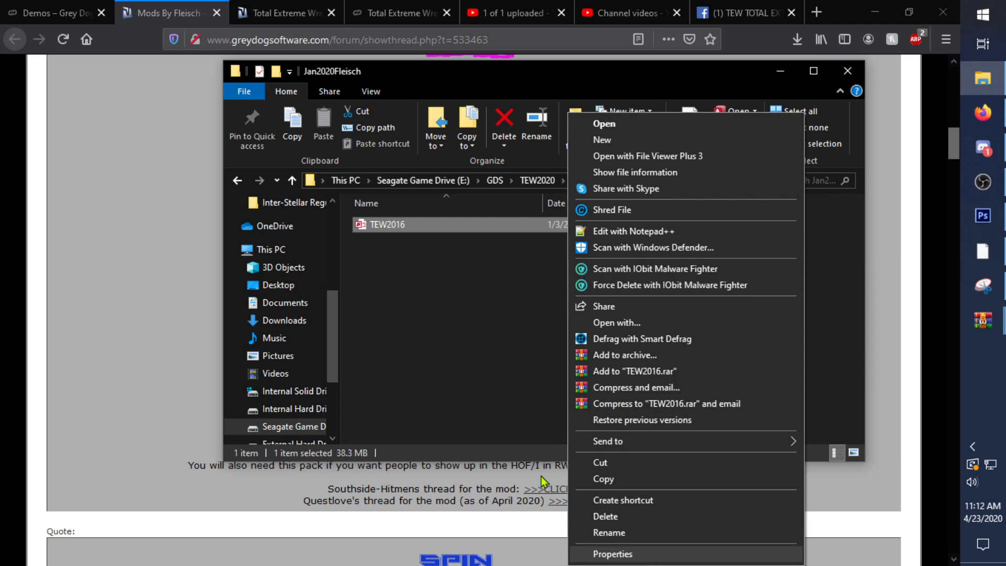
left_click(482, 344)
- View the contents of the downloaded Jan 2020.rar archive, close it and return to the Jan2020Fleisch folder in File Explorer
left_click(796, 39)
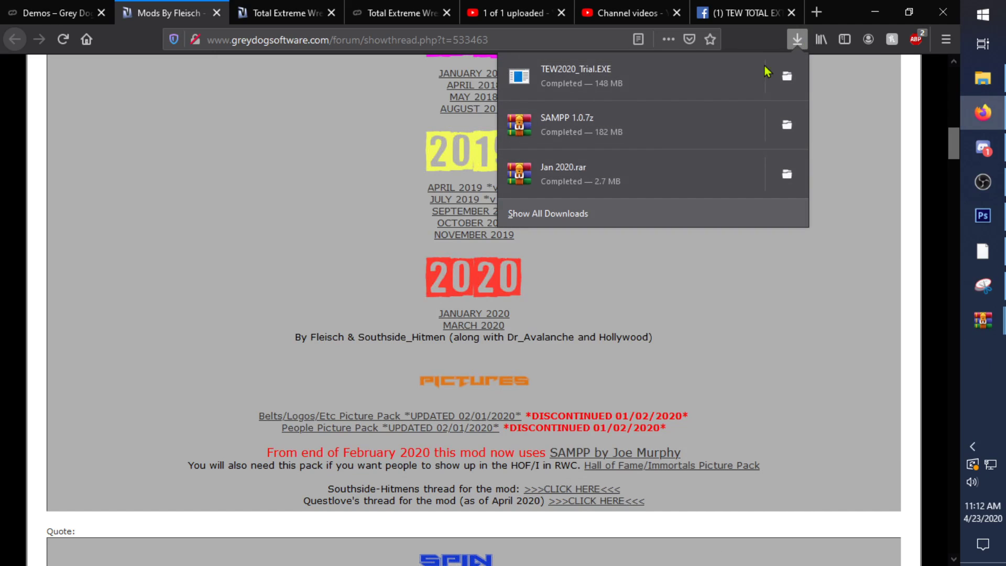
left_click(587, 176)
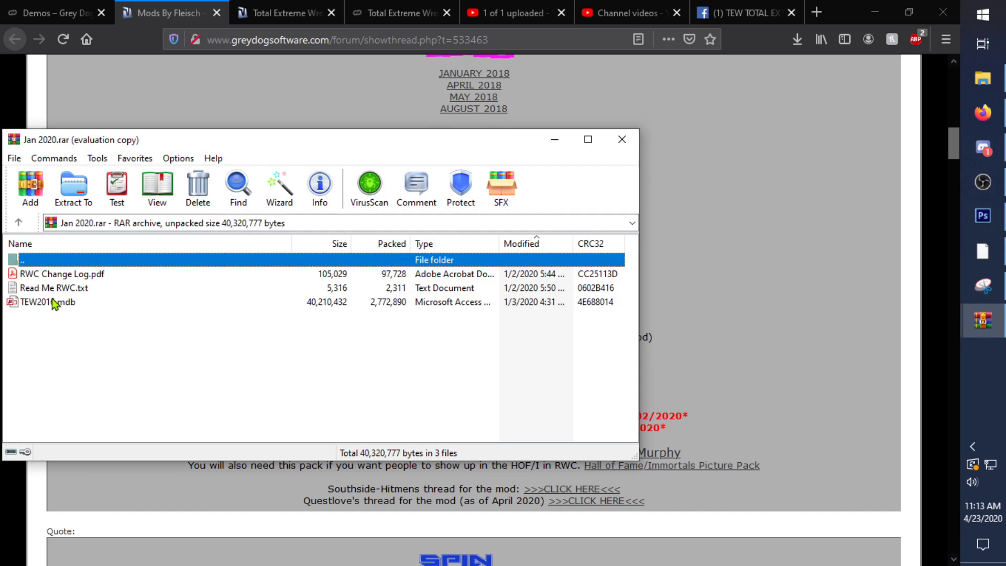
key("Escape")
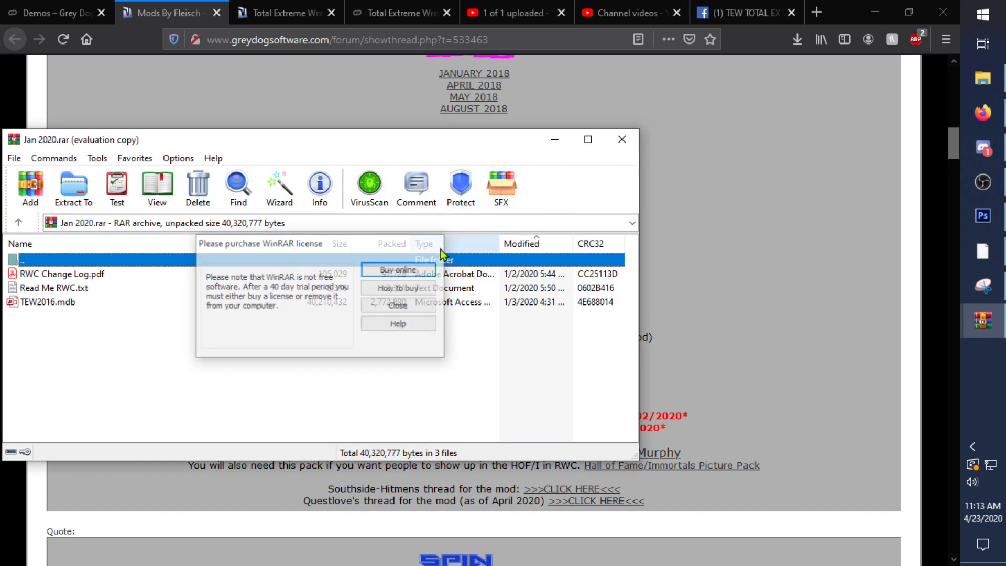
left_click(617, 140)
left_click(983, 79)
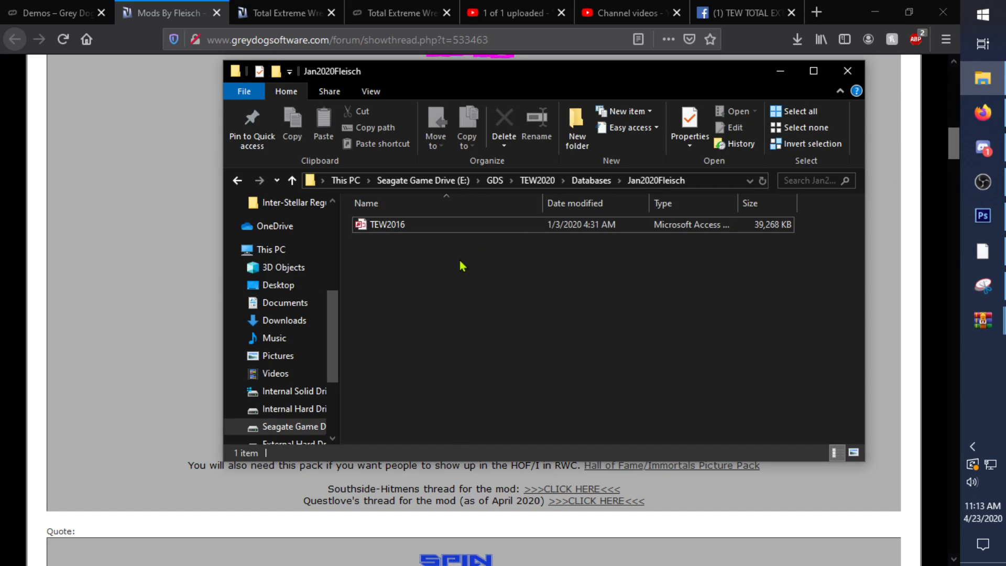
- Check the compatibility settings in the properties of the TEW2020 application in the TEW2020 folder, and close them
mouse_move(1002, 308)
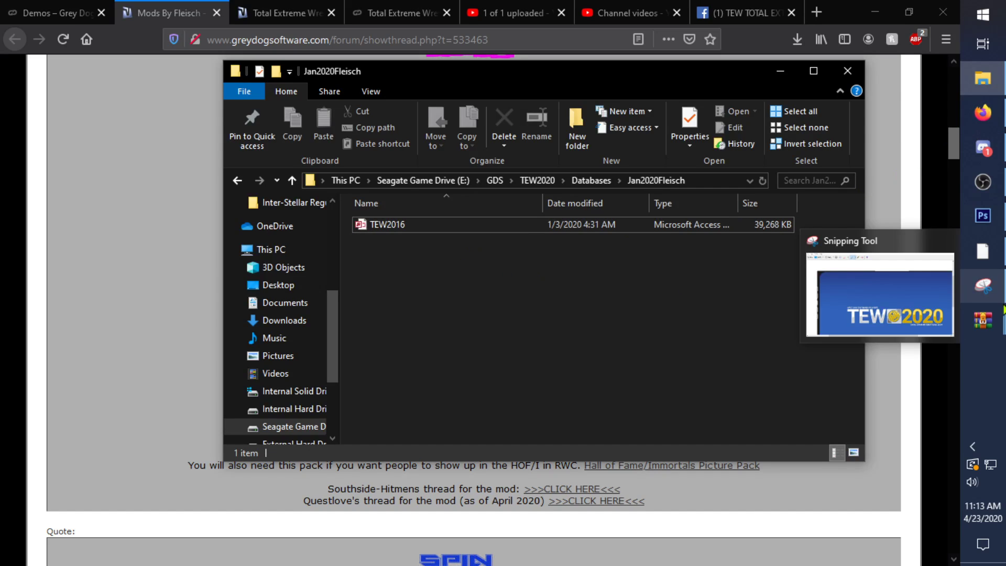
left_click(983, 269)
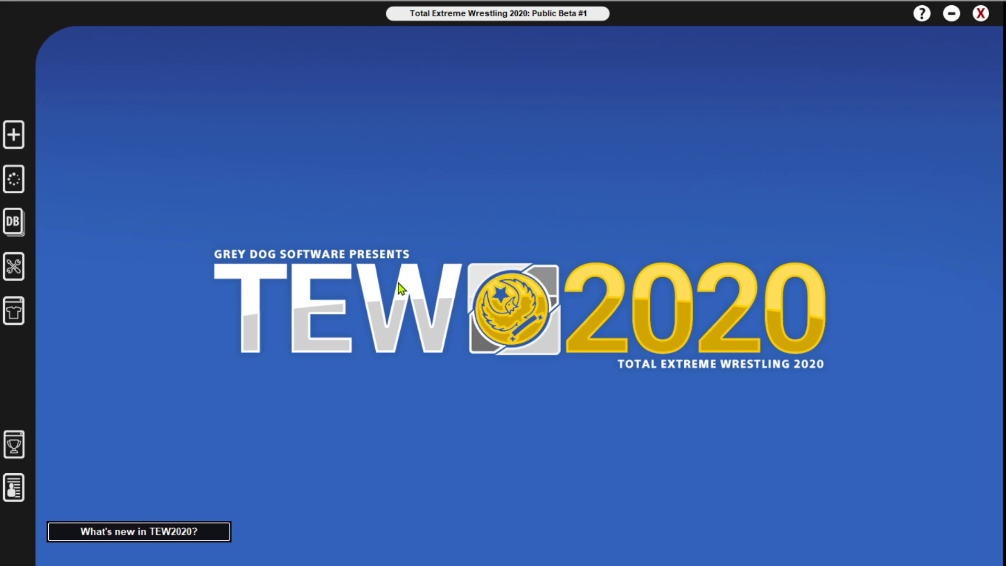
key("alt+Tab")
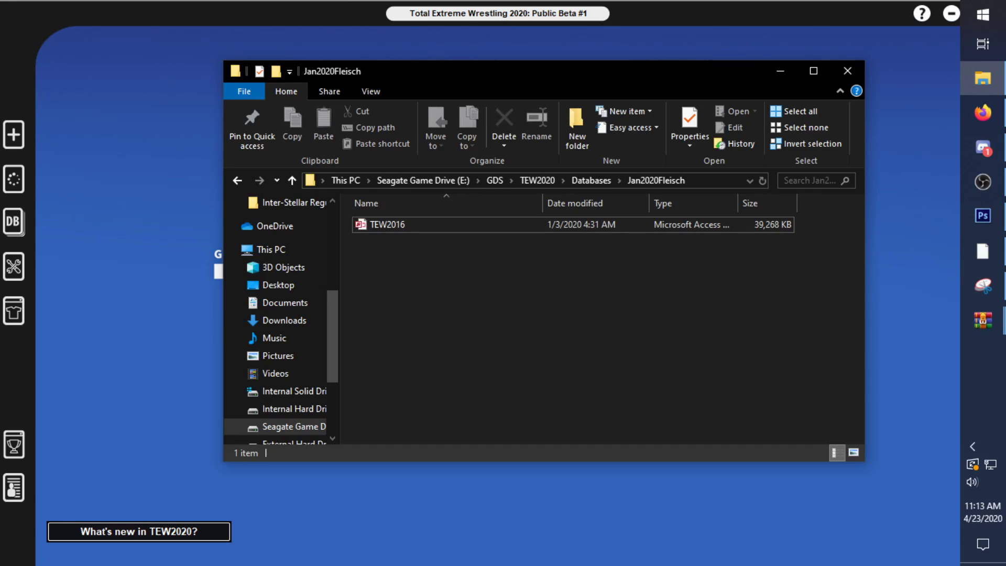
left_click(236, 187)
left_click(236, 187)
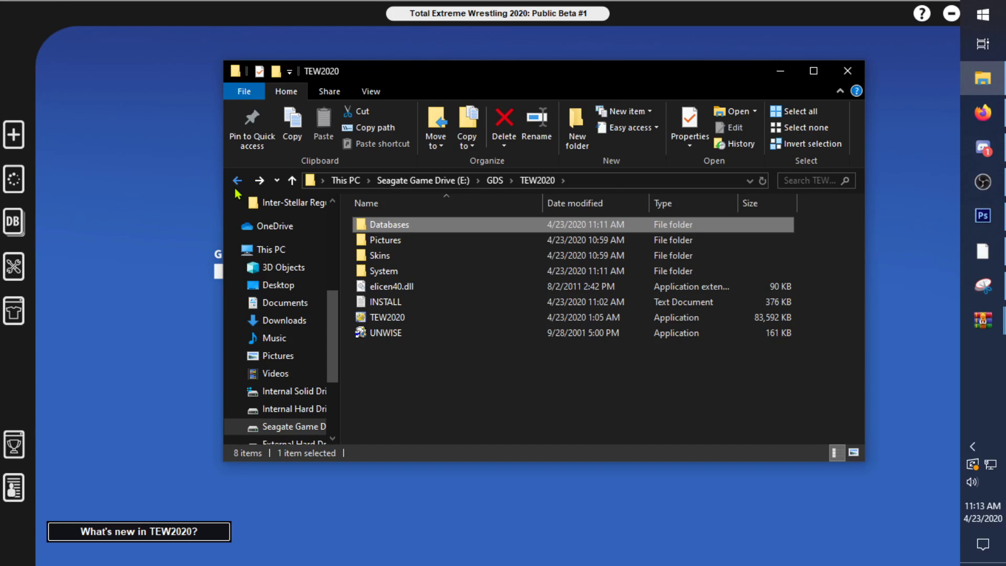
left_click(432, 320)
right_click(432, 319)
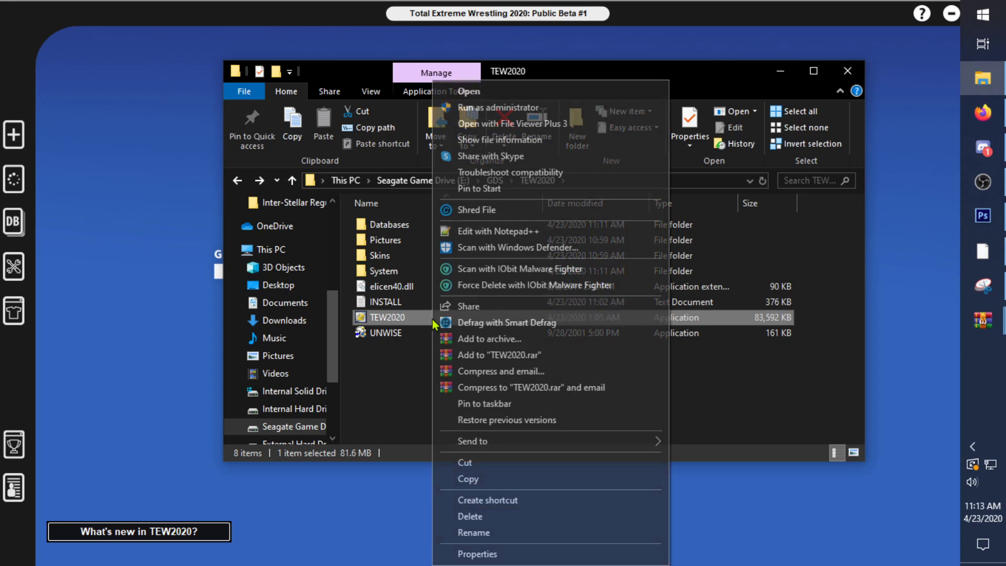
left_click(490, 548)
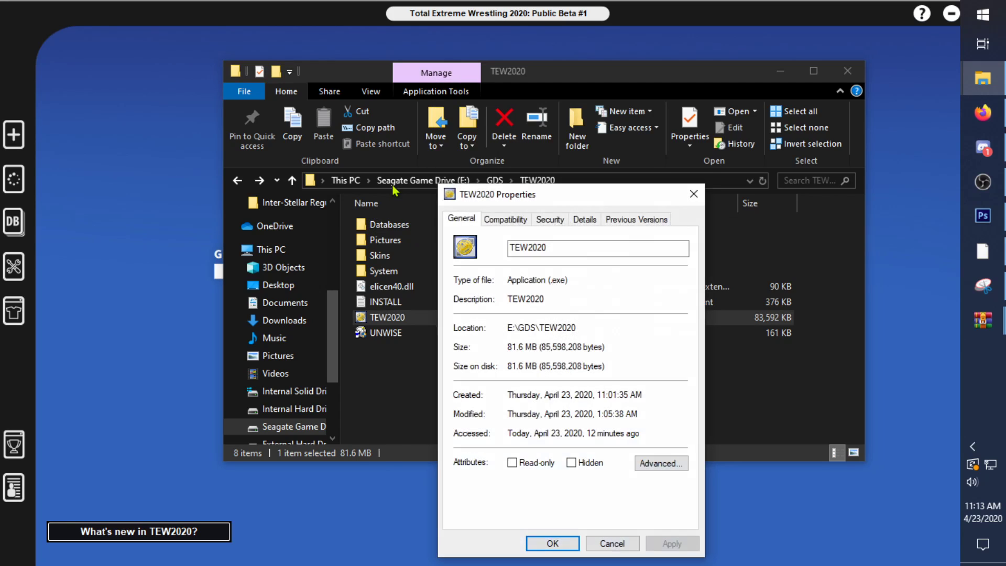
left_click(513, 222)
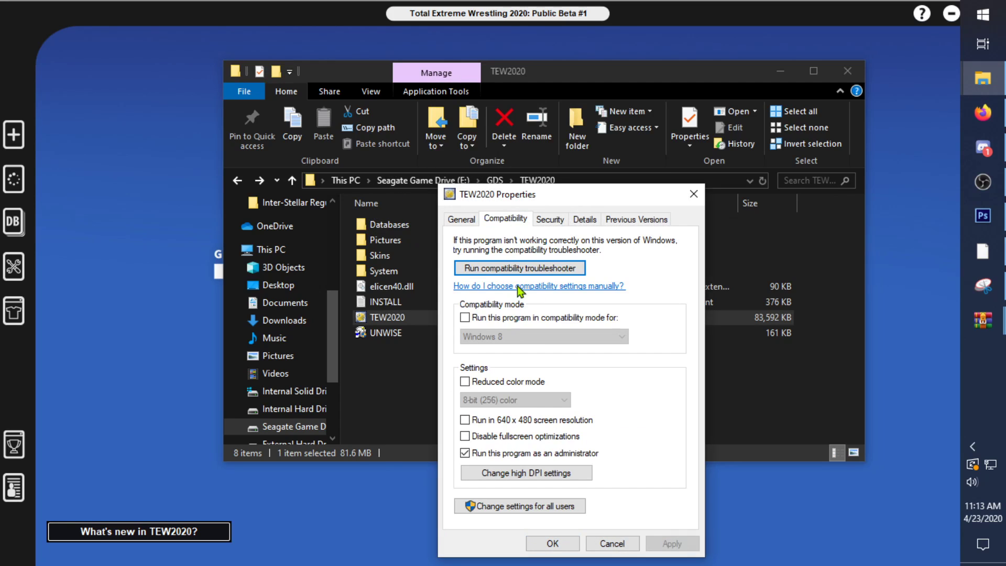
left_click(694, 194)
- Switch to Total Extreme Wrestling 2020 and open the database editor
left_click(236, 188)
left_click(236, 184)
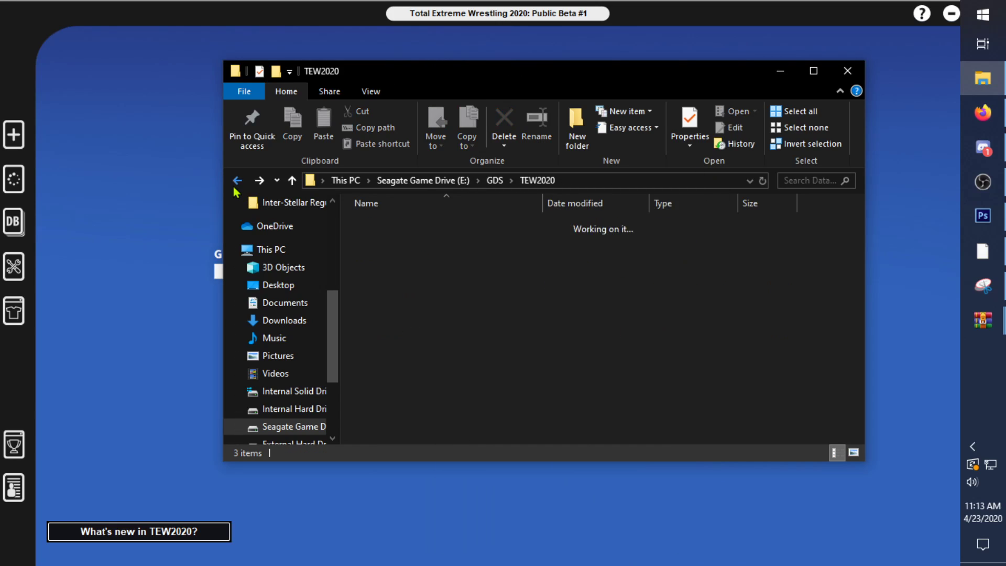
left_click(259, 180)
left_click(175, 283)
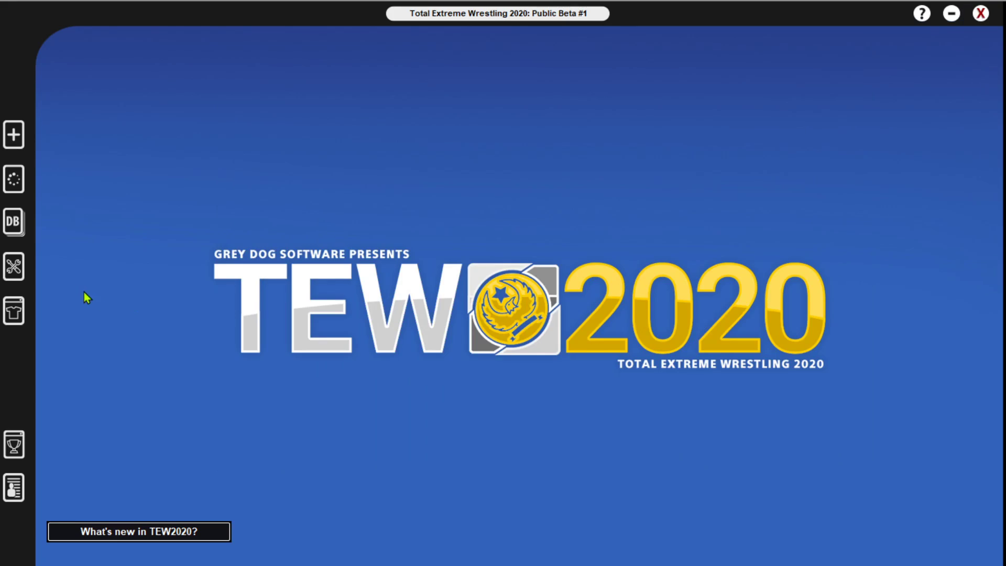
left_click(17, 270)
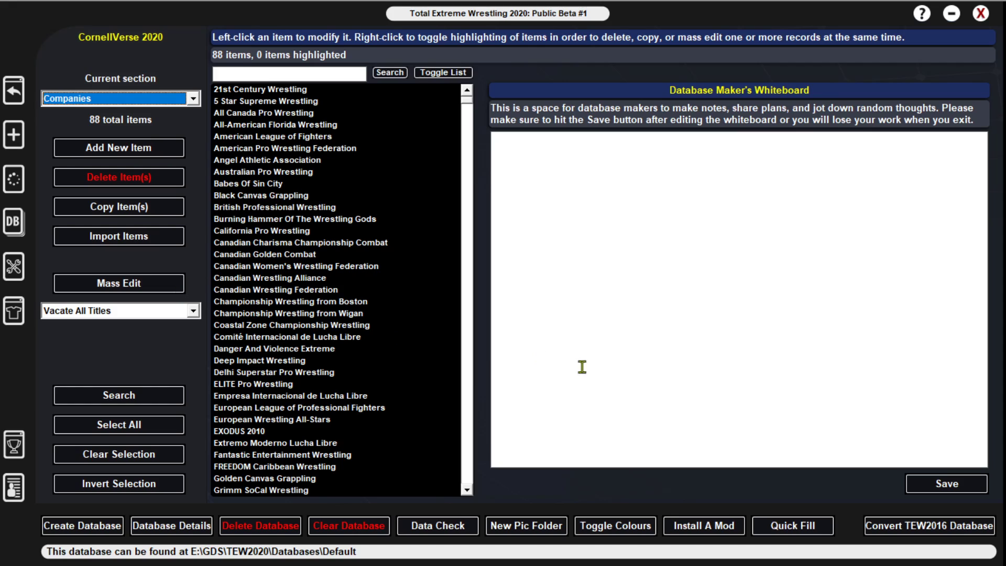
- Convert the Jan2020Fleisch TEW2016 database to TEW2020 format, delete the unneeded TEW2016 database and close the converter
left_click(898, 526)
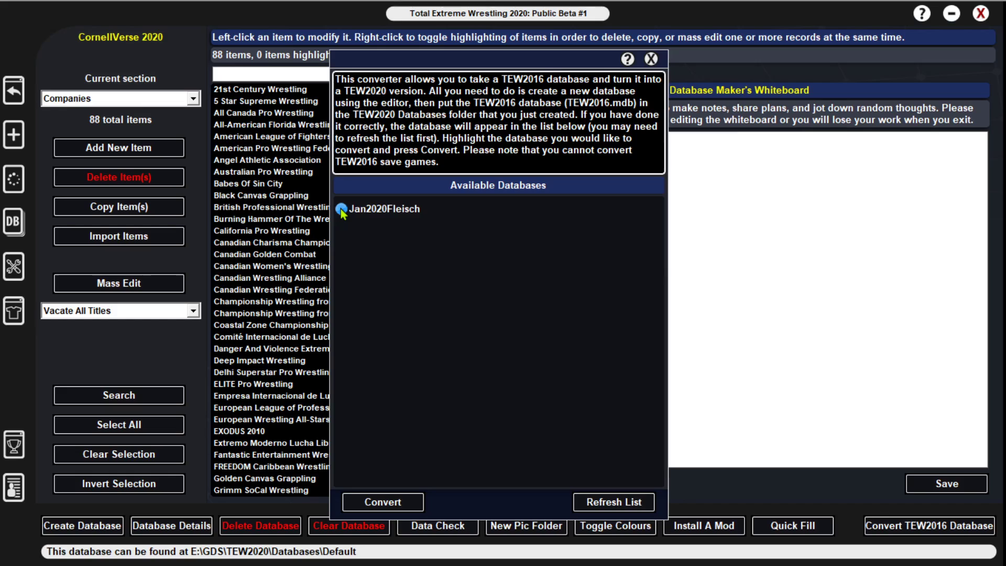
left_click(383, 503)
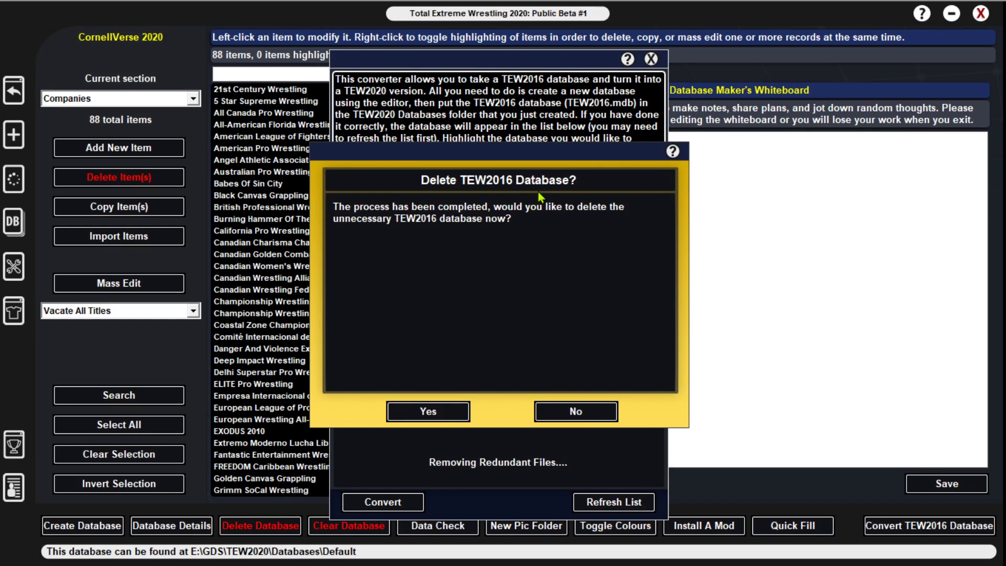
left_click(430, 412)
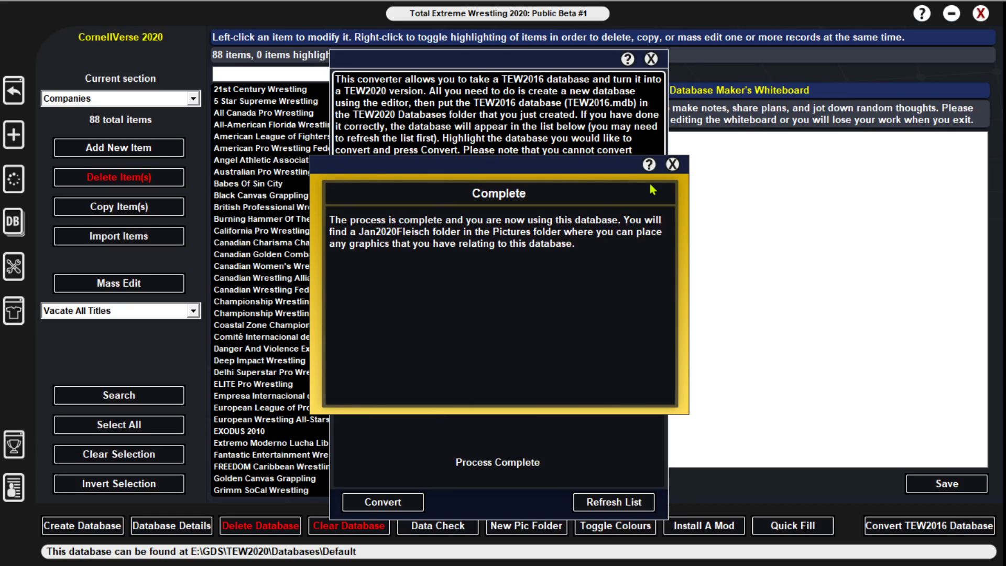
left_click(672, 164)
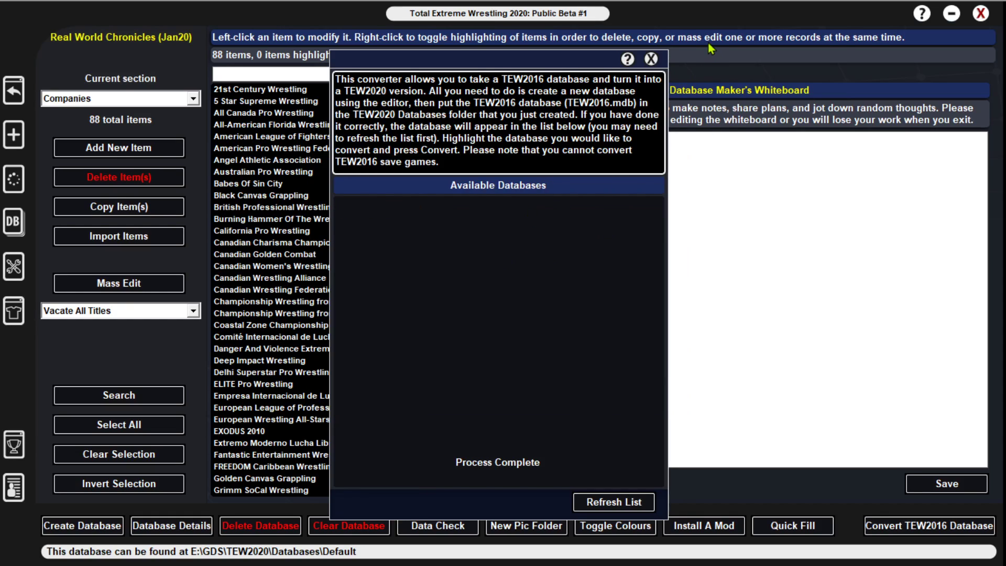
left_click(651, 59)
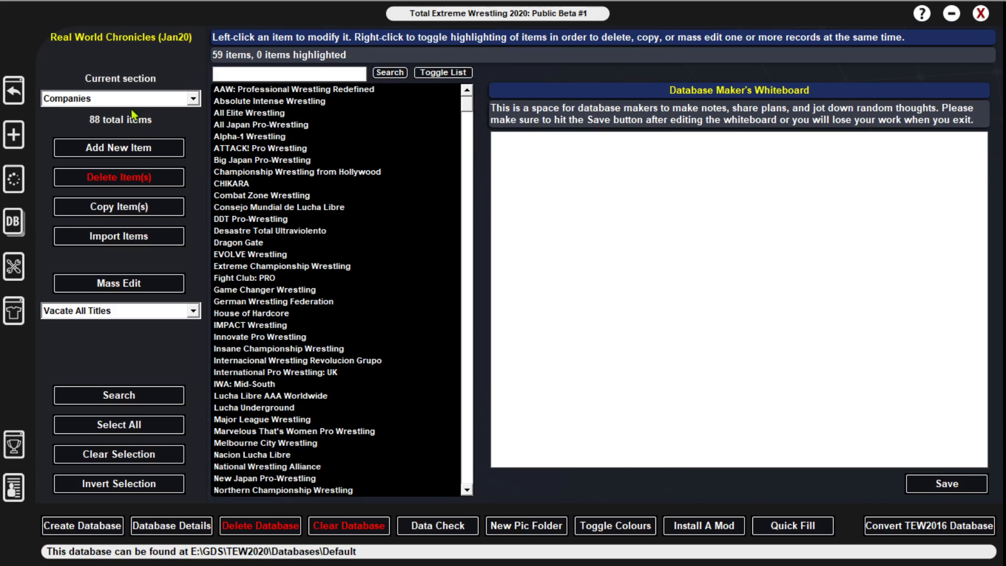
- Make Default the database in use and check the list of available databases
left_click(13, 222)
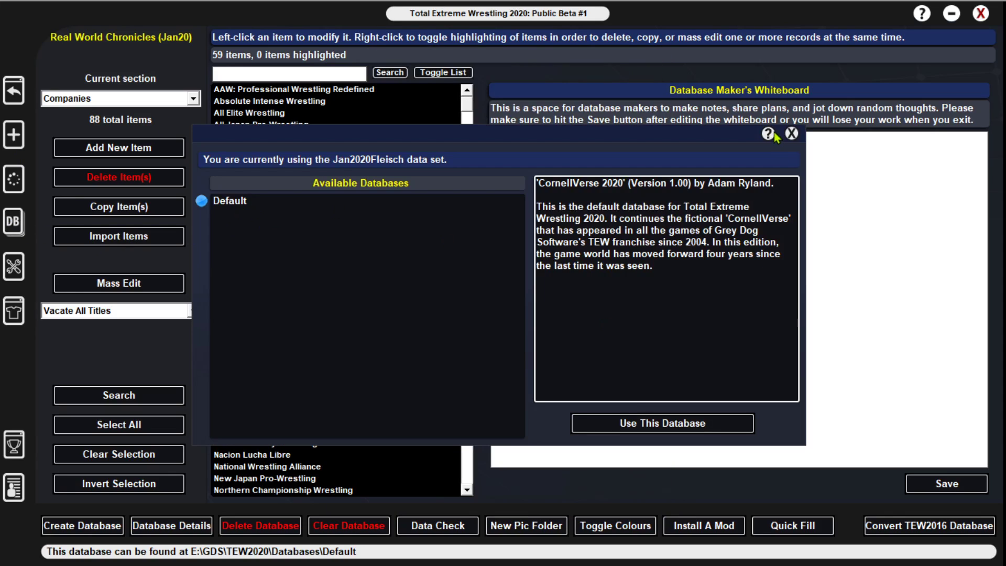
left_click(792, 134)
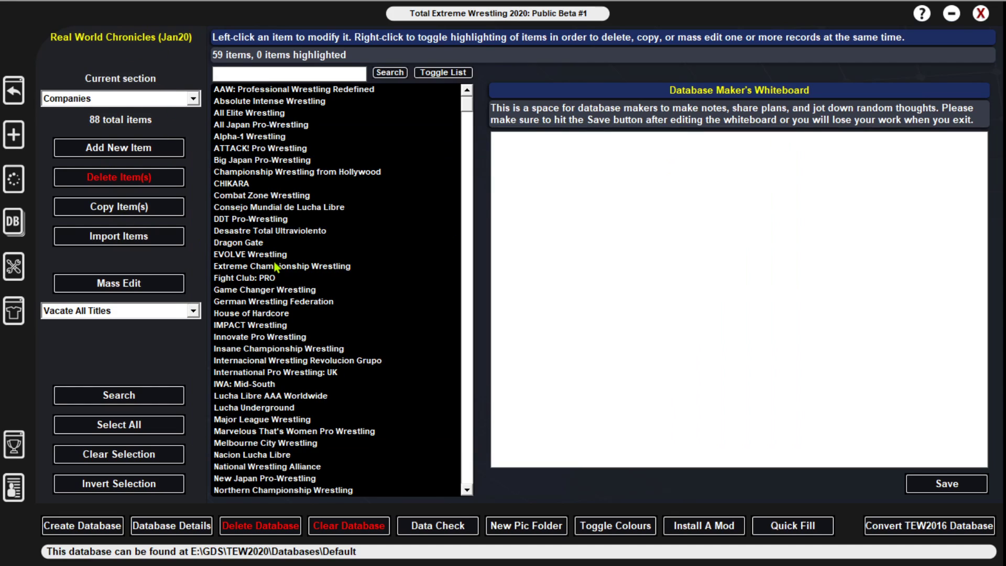
left_click(21, 221)
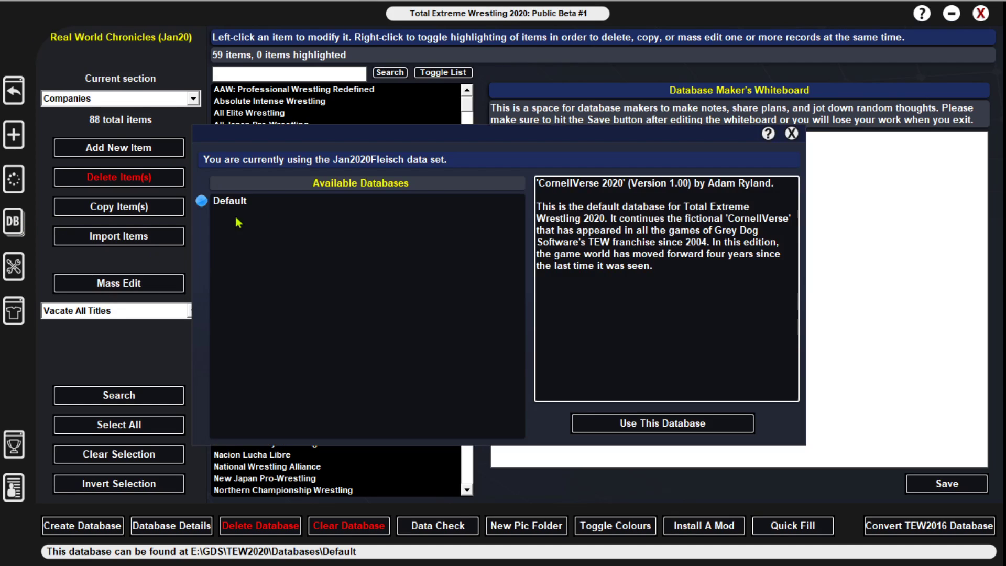
left_click(617, 427)
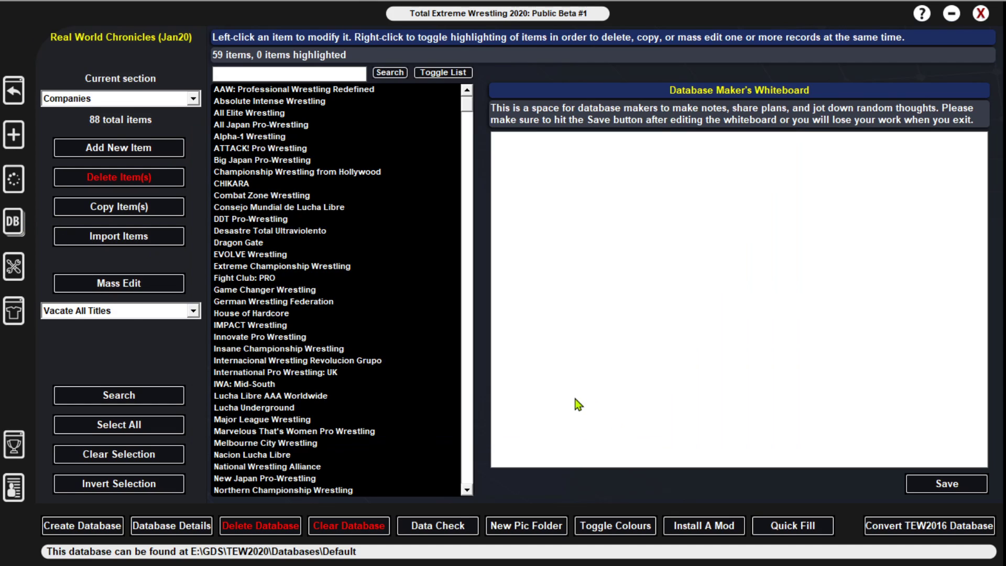
left_click(14, 221)
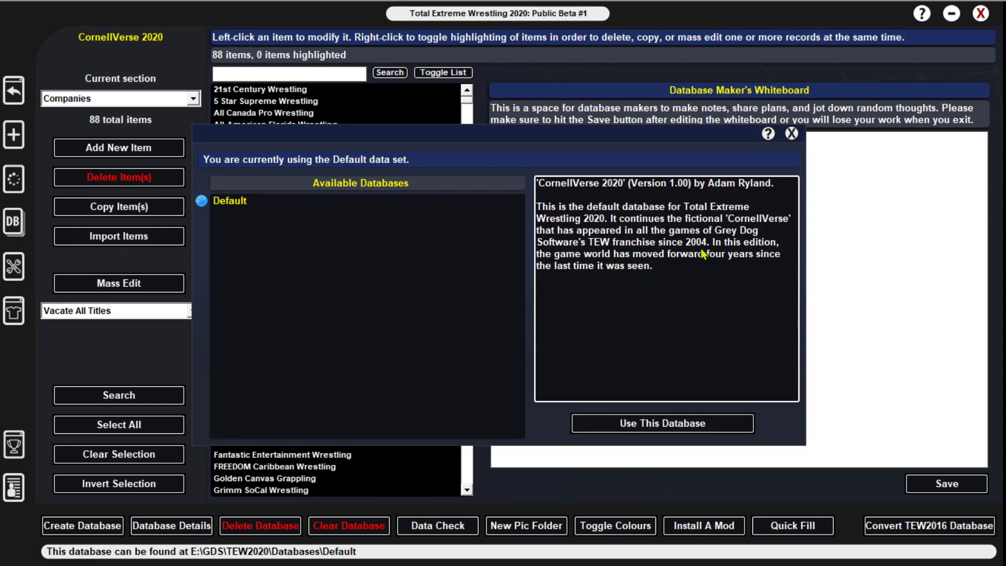
left_click(791, 134)
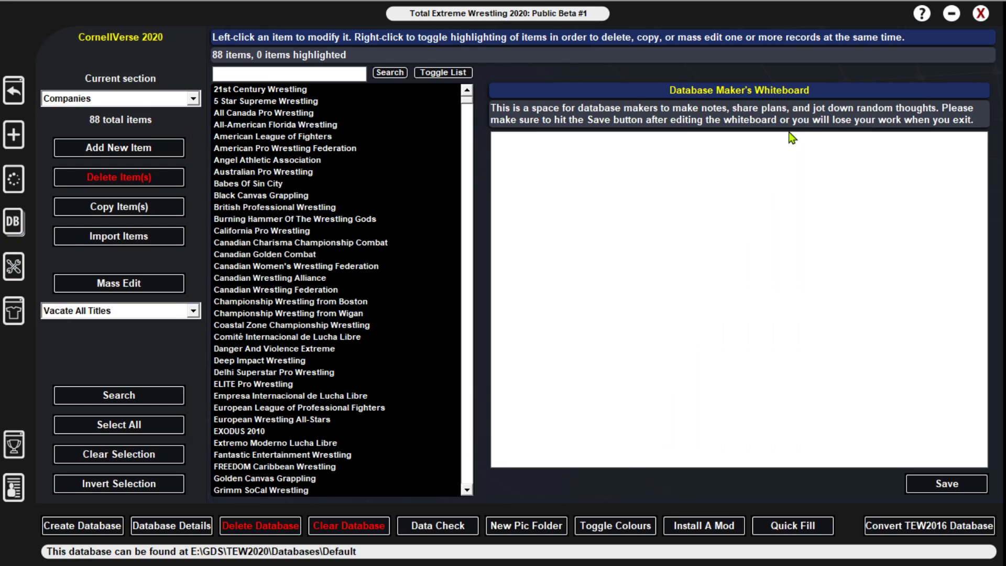
- Switch to File Explorer and open the Jan2020Fleisch folder inside the Pictures folder of TEW2020
key("alt+Tab")
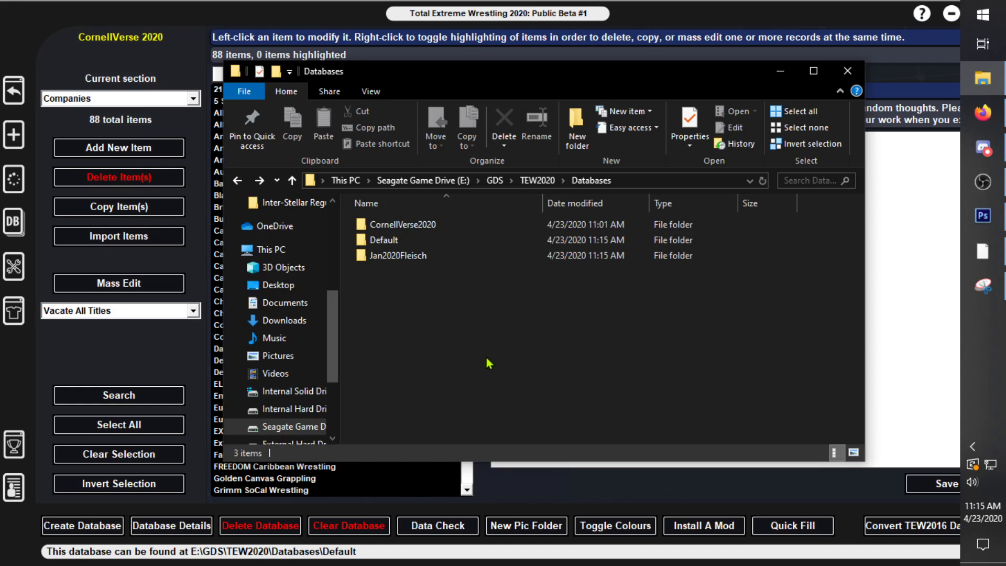
left_click(538, 181)
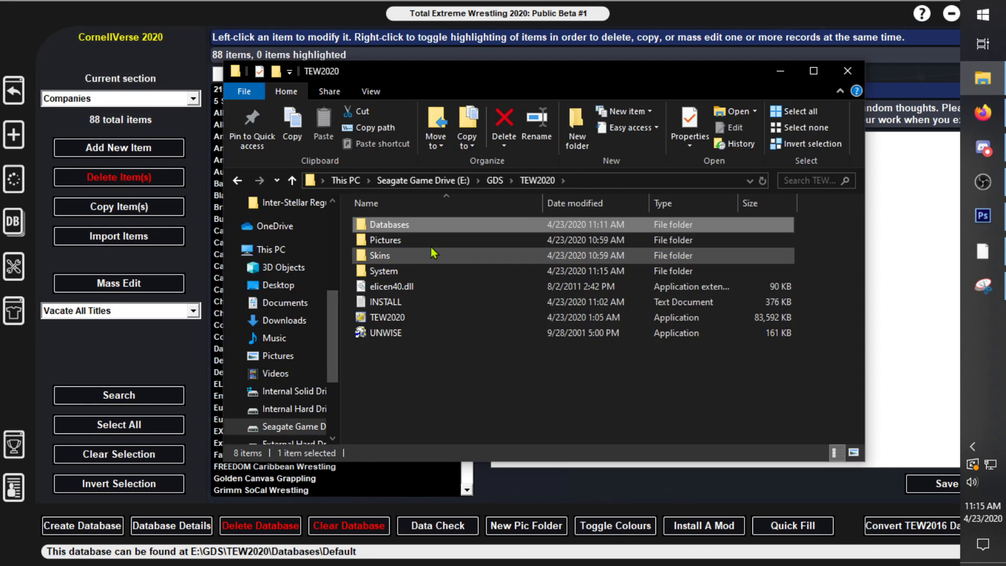
left_click(426, 244)
double_click(426, 244)
left_click(425, 241)
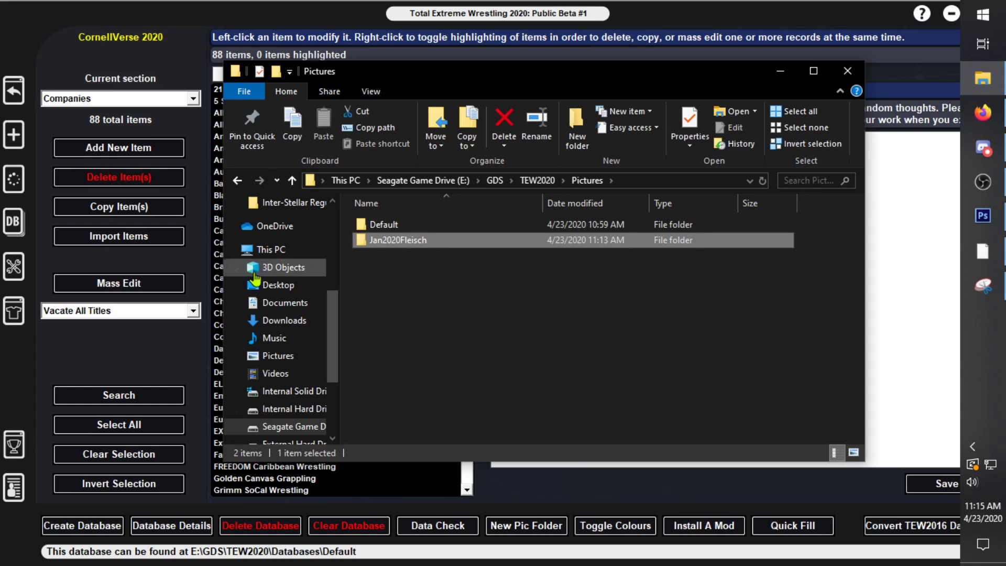
double_click(457, 241)
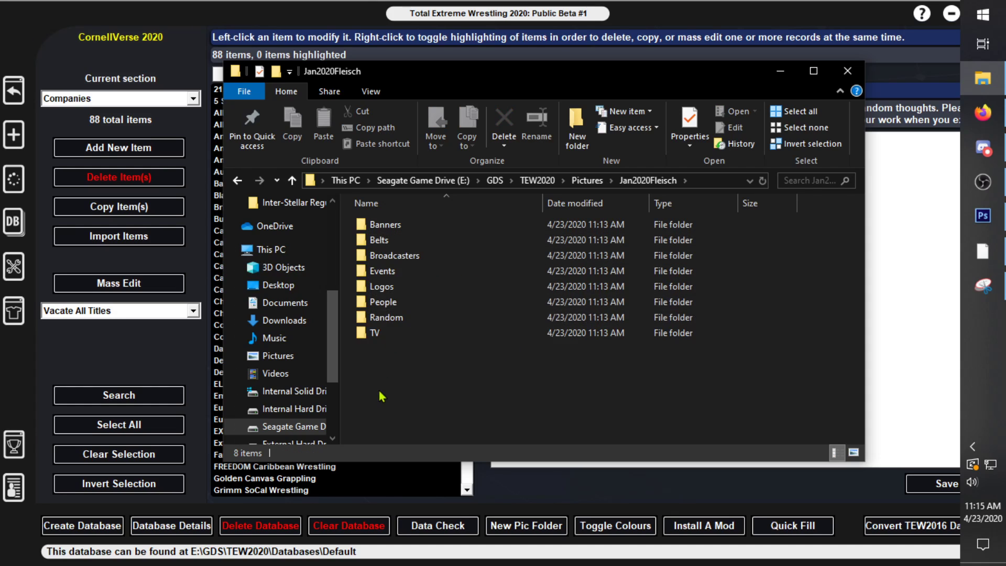
left_click_drag(378, 397, 576, 390)
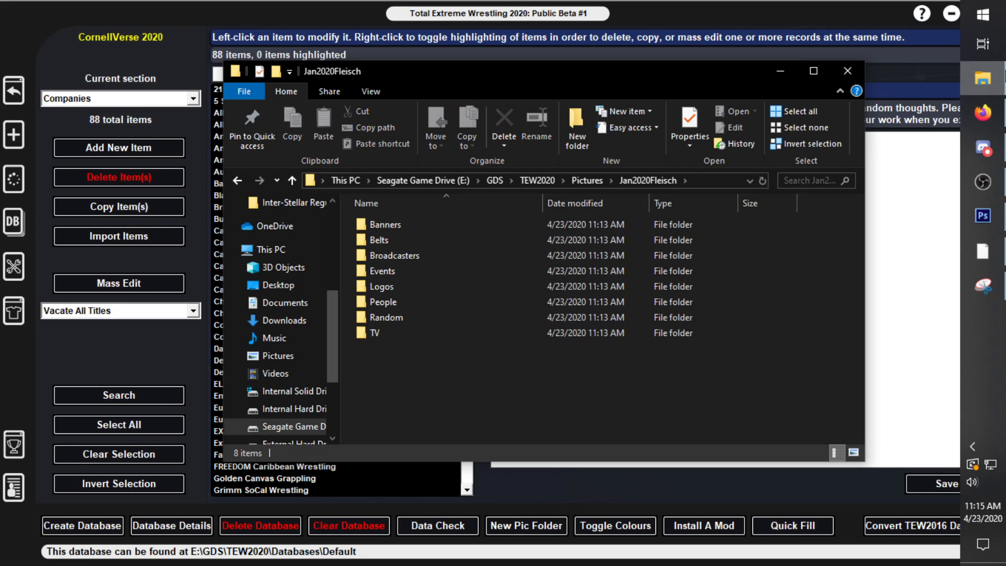
- Open the downloaded SAMPP 1.0.7z archive from Firefox, enter its SAMPP 1.0 folder and place the WinRAR window beside the Jan2020Fleisch folder listing
left_click(983, 112)
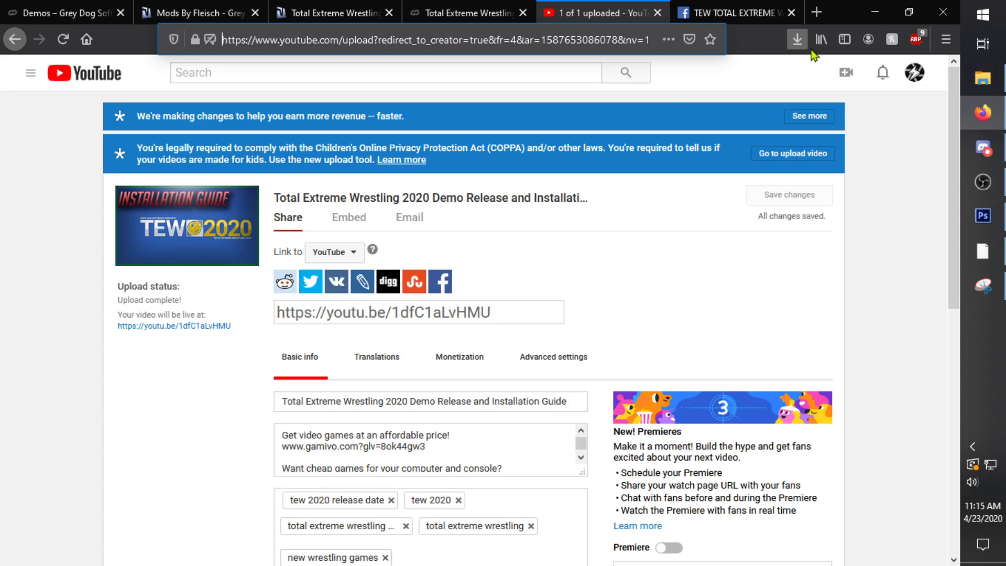
left_click(796, 40)
left_click(644, 134)
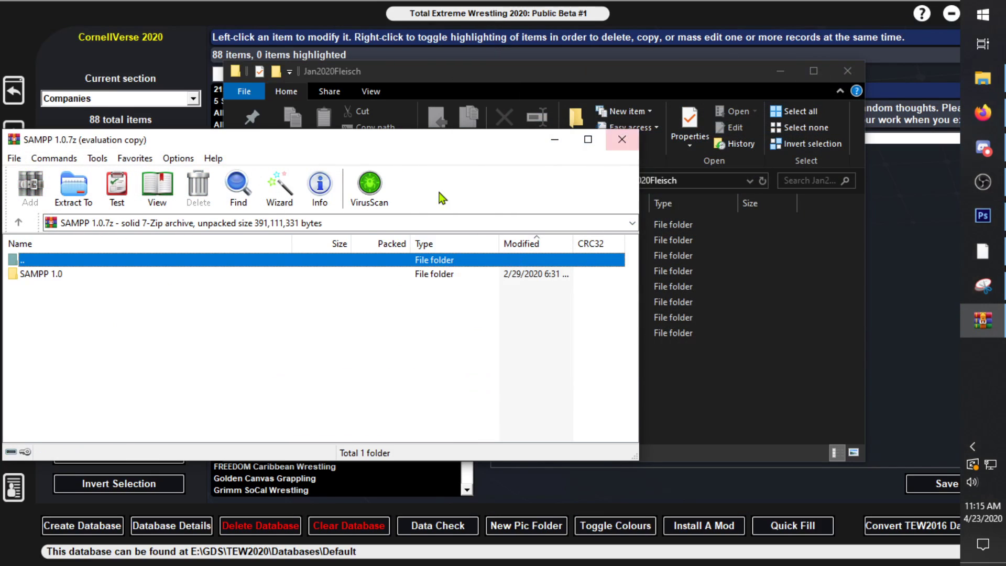
left_click(448, 275)
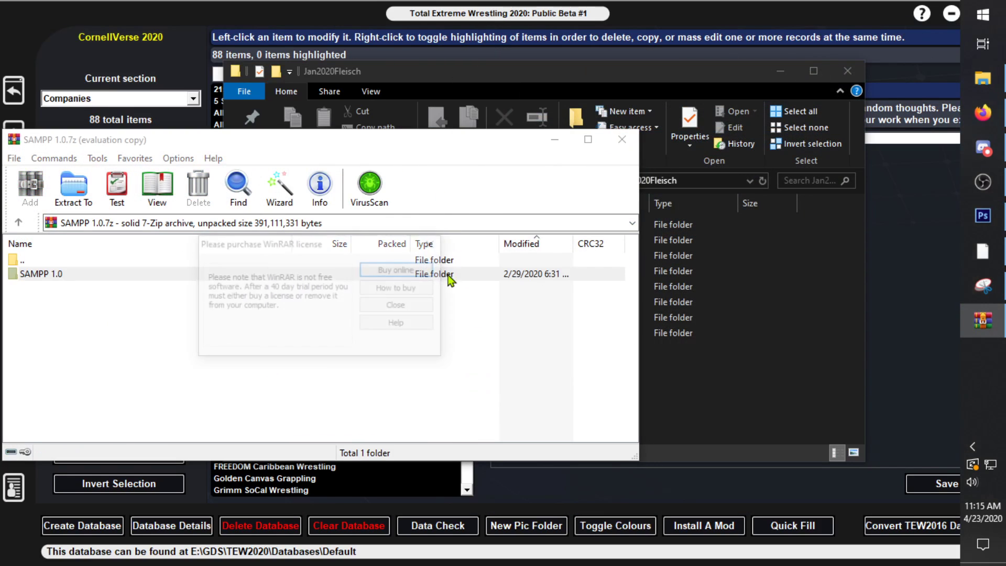
double_click(40, 272)
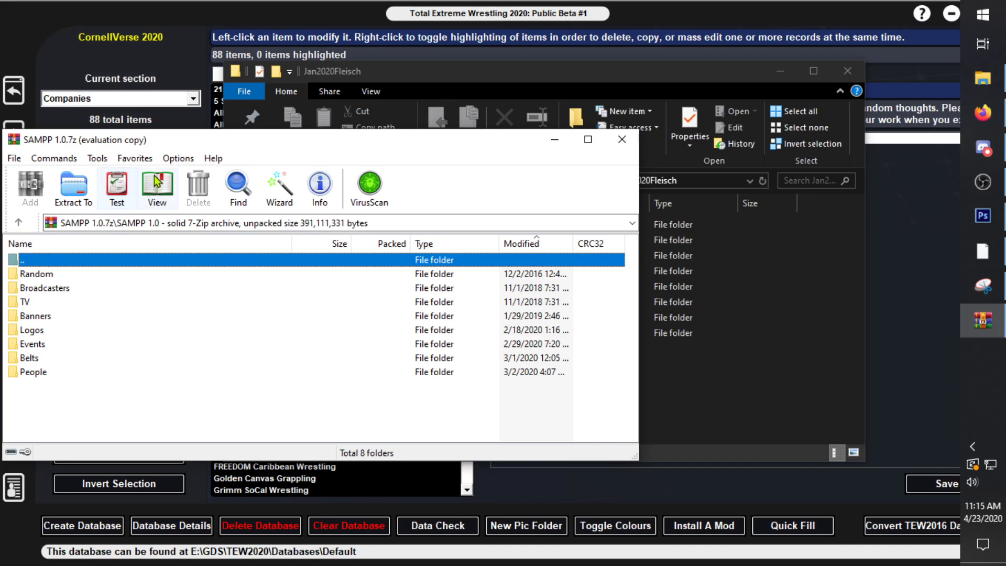
left_click_drag(141, 146, 727, 122)
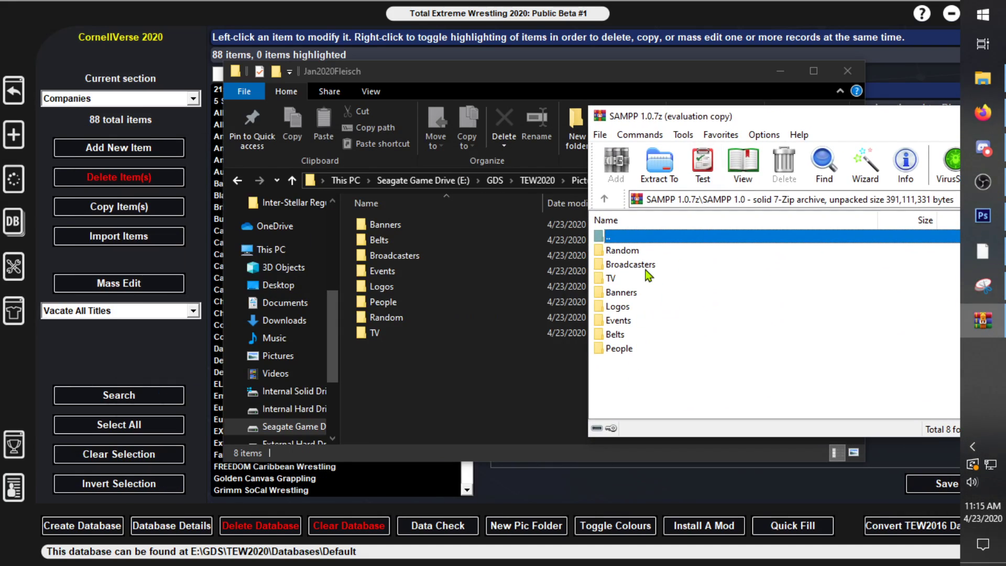